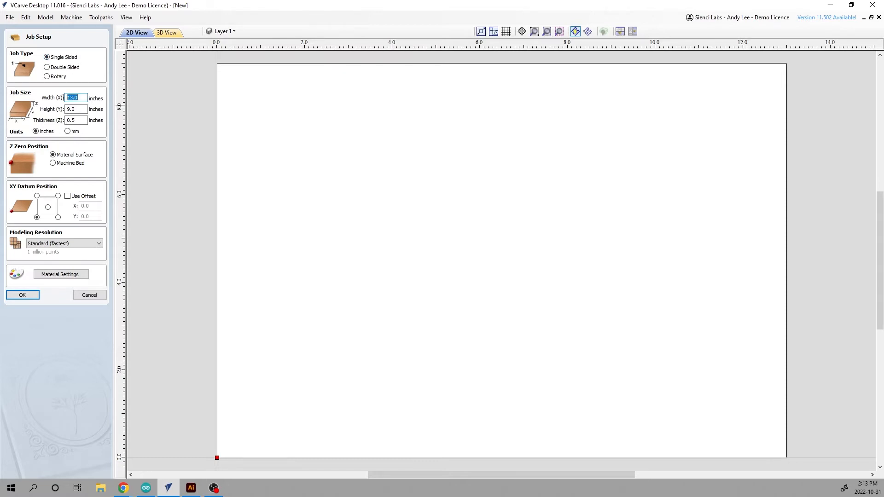
Set up the job as 6 inches wide, 6 inches high and 0.5 inches thick, and accept the setup.
type("6")
key("Tab")
type("6")
key("Tab")
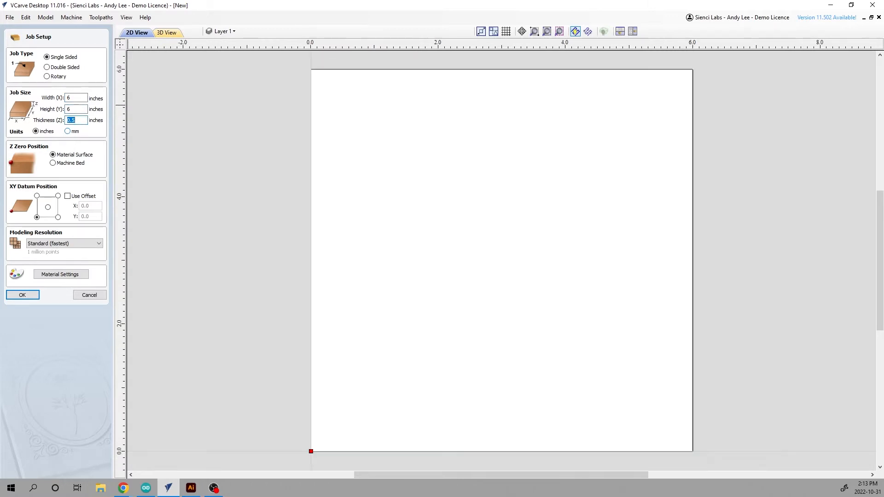
type(".5")
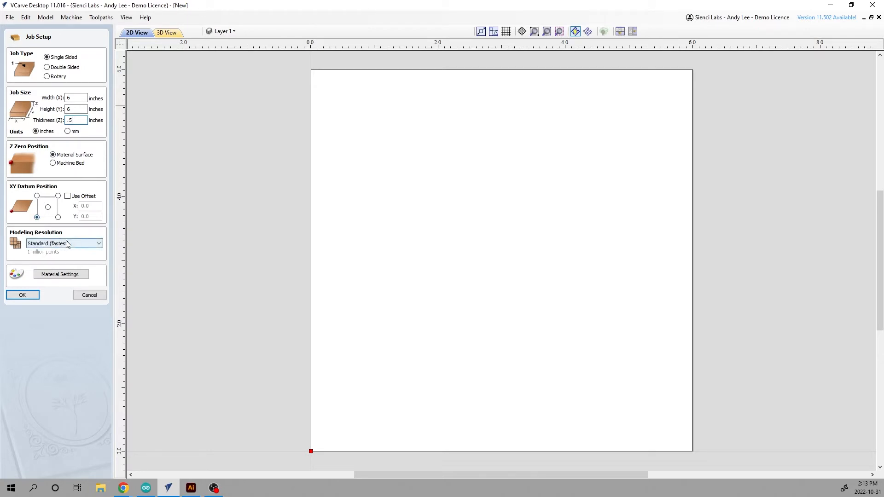
left_click(27, 298)
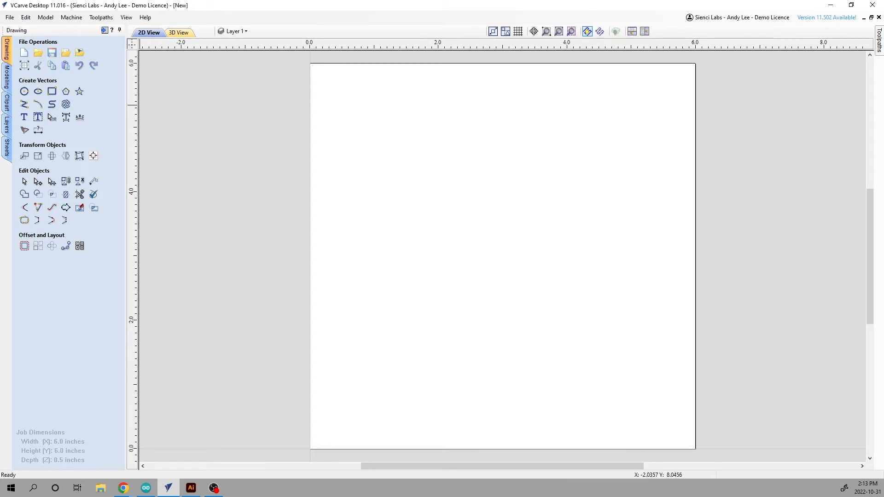
Add a new machine configuration and name it LongMill 48x30.
left_click(70, 18)
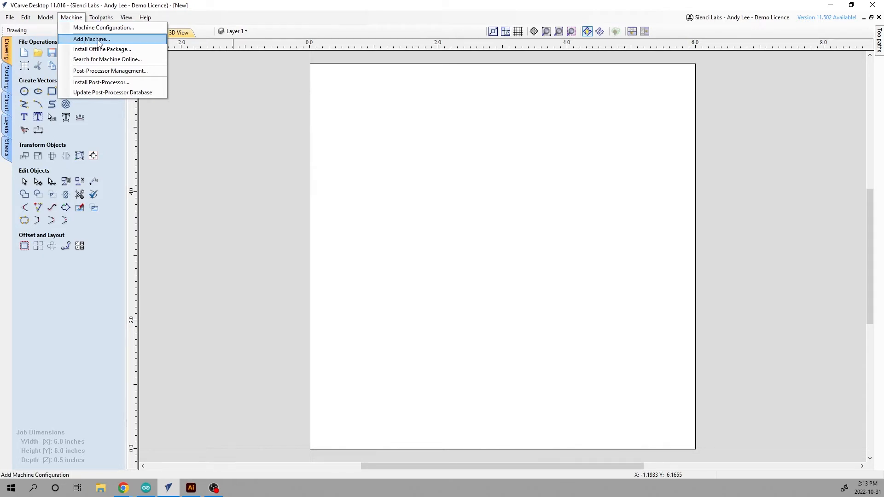
left_click(98, 43)
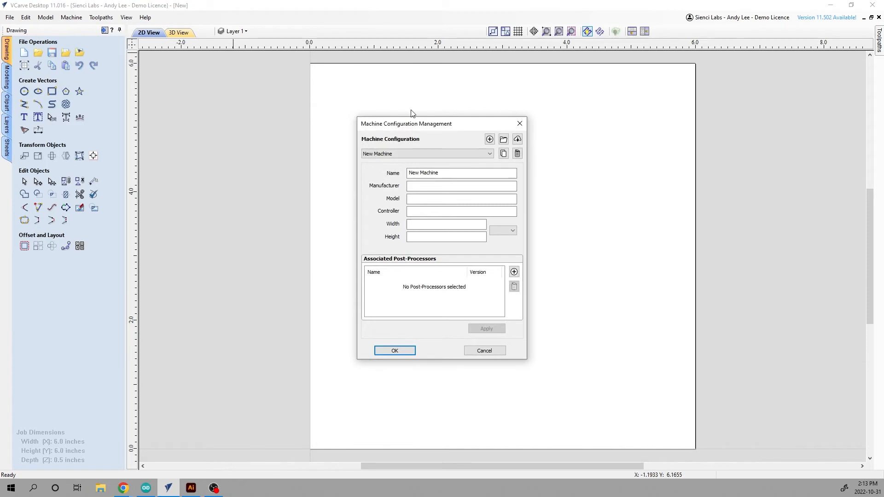
left_click_drag(424, 127, 357, 113)
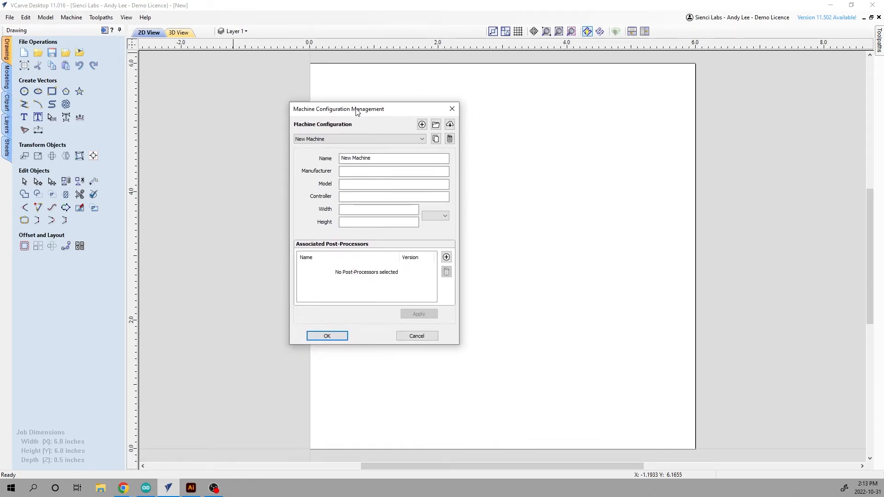
double_click(386, 156)
left_click(387, 155)
left_click_drag(380, 159, 229, 159)
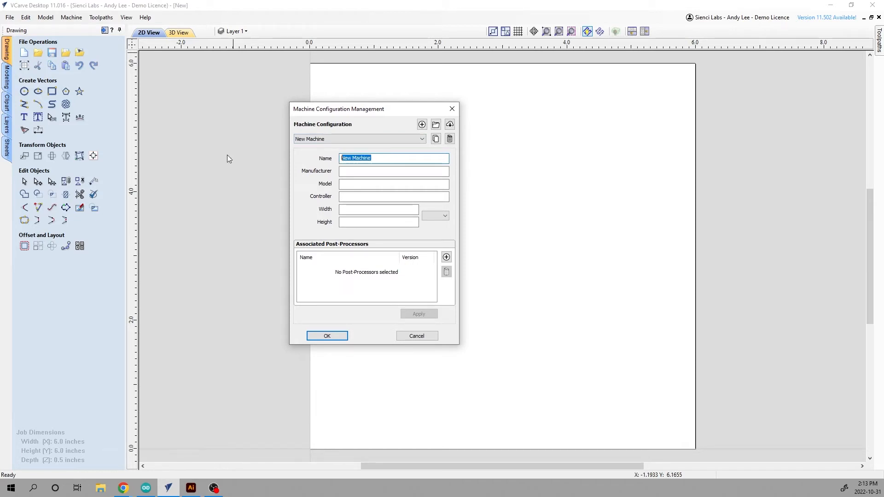
type("Long")
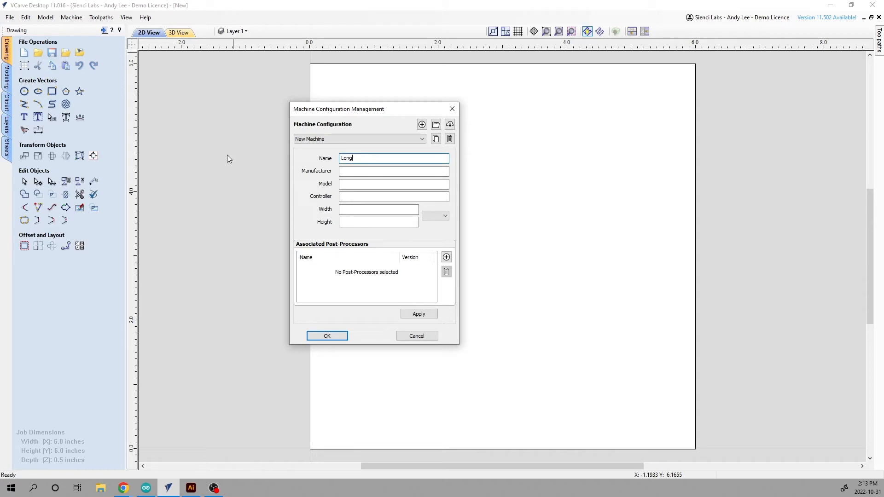
type("Mill 48x30")
Enter Sienci Labs as the machine's manufacturer, 48x30 as its model and LongBoard as its controller.
key("Tab")
type("Sien")
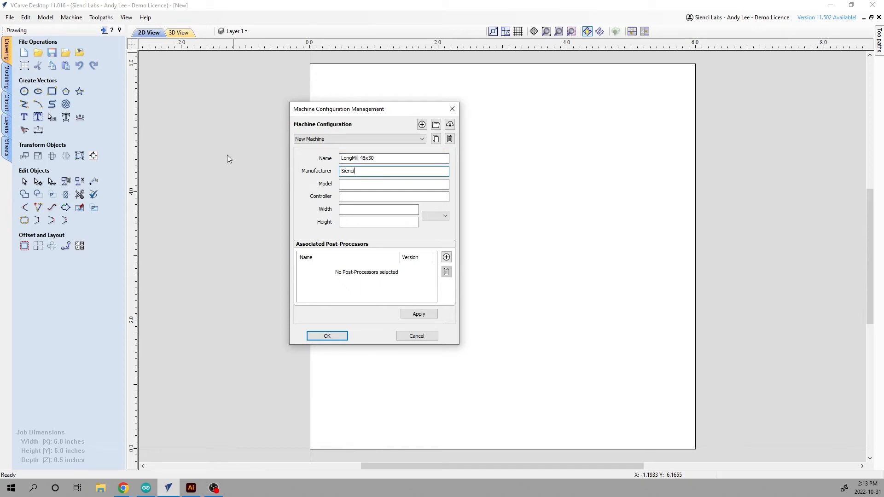
type("ci Lab")
type("48x")
type("30")
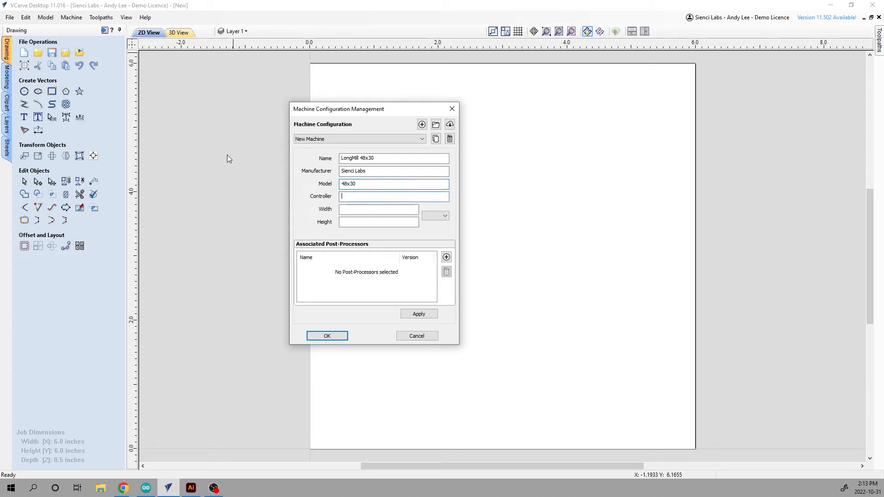
type("LongBoard")
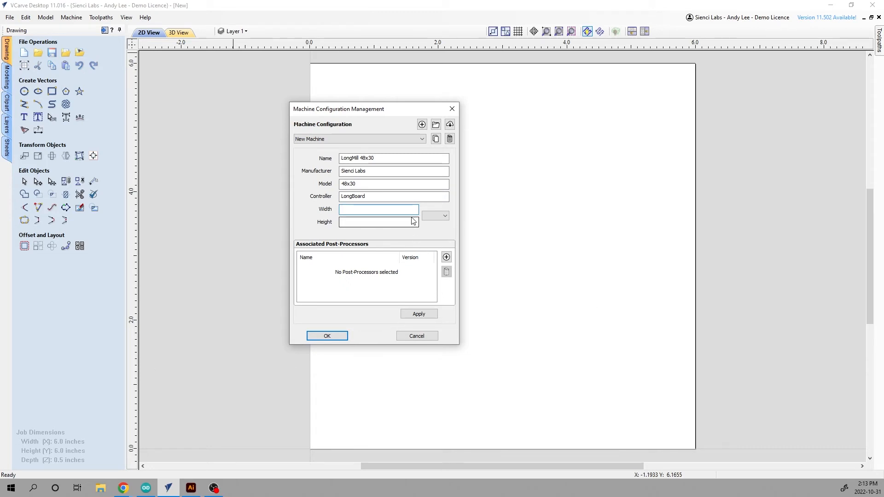
left_click(435, 216)
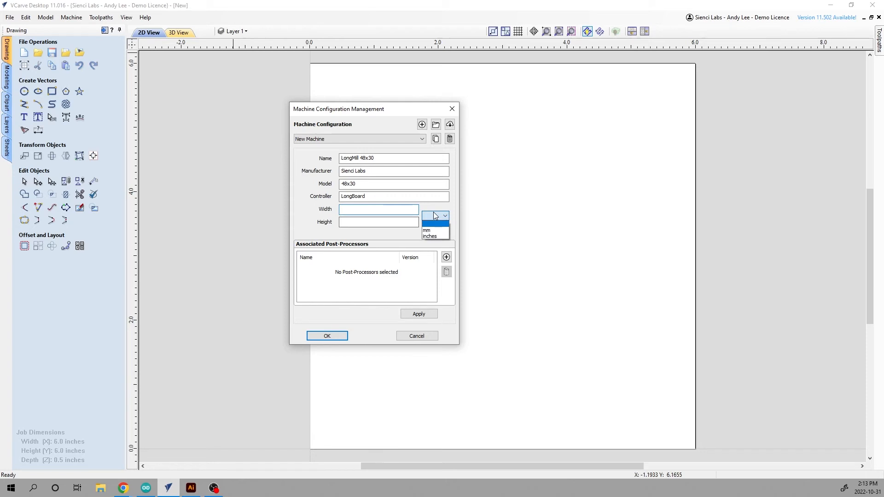
left_click(432, 236)
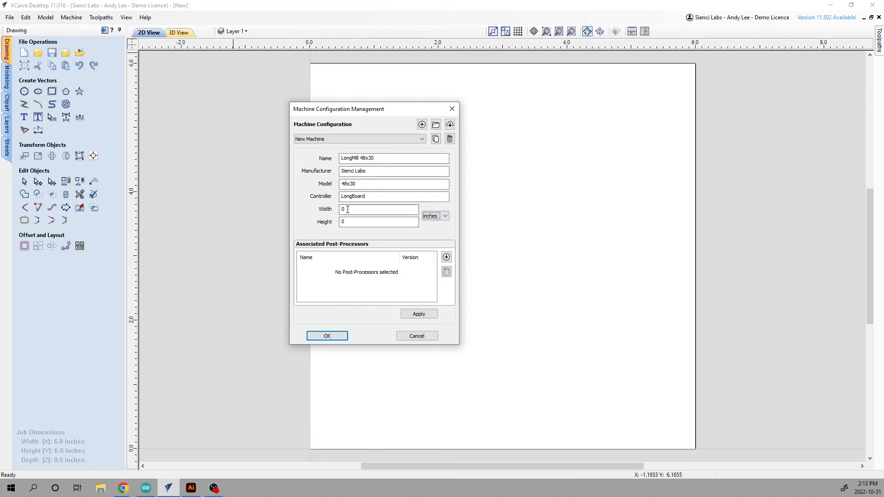
left_click(347, 210)
Set the machine's units to mm, with a width of 1280 and a height of 868.
left_click(444, 216)
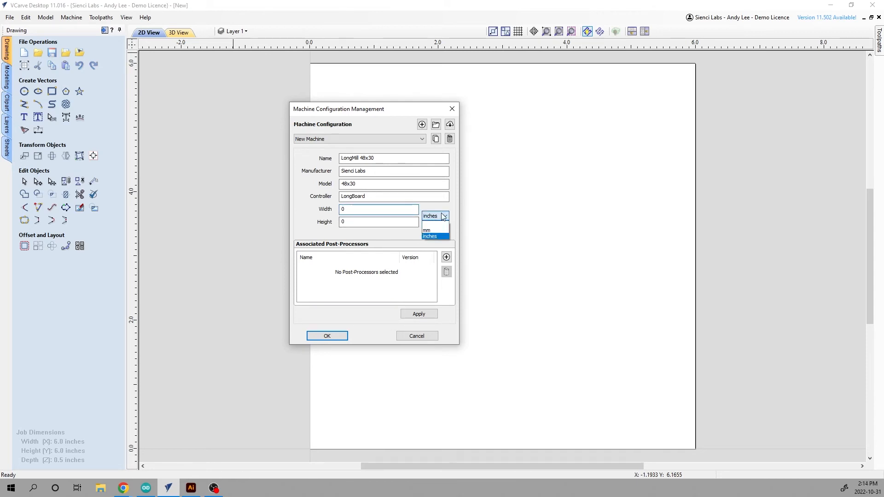
left_click(427, 230)
left_click(355, 209)
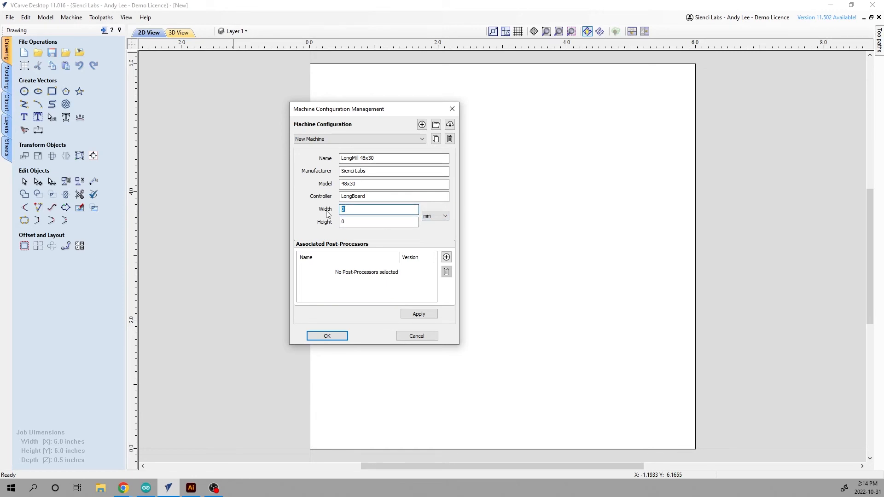
type("128")
key("Tab")
type("8")
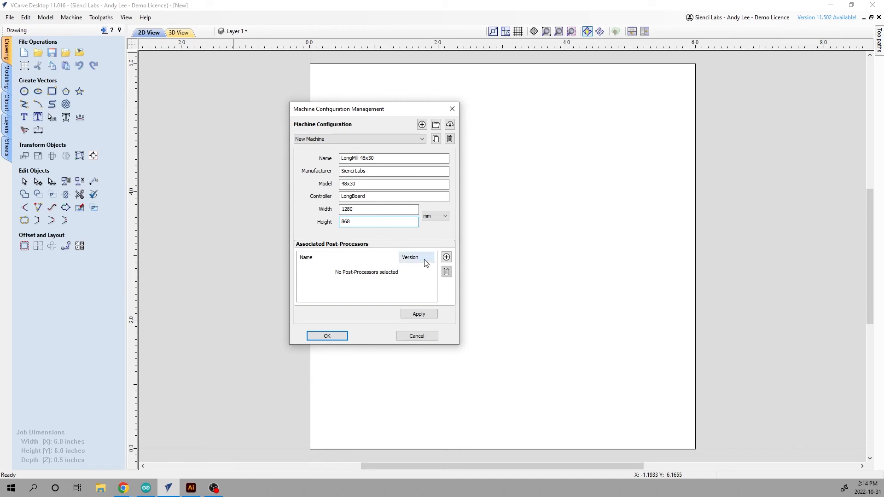
Associate the Grbl (inch) and Grbl (mm) gcode post-processors with the machine, and save the machine configuration.
left_click(446, 257)
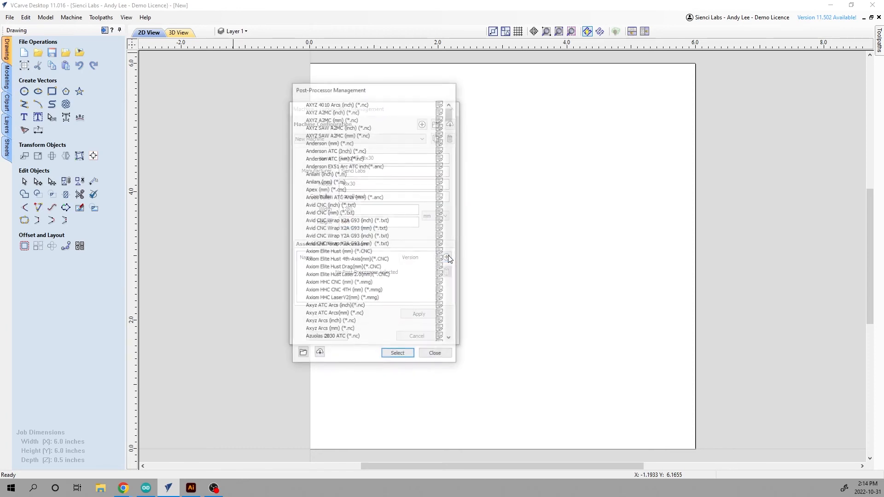
scroll(365, 258, "down", 9)
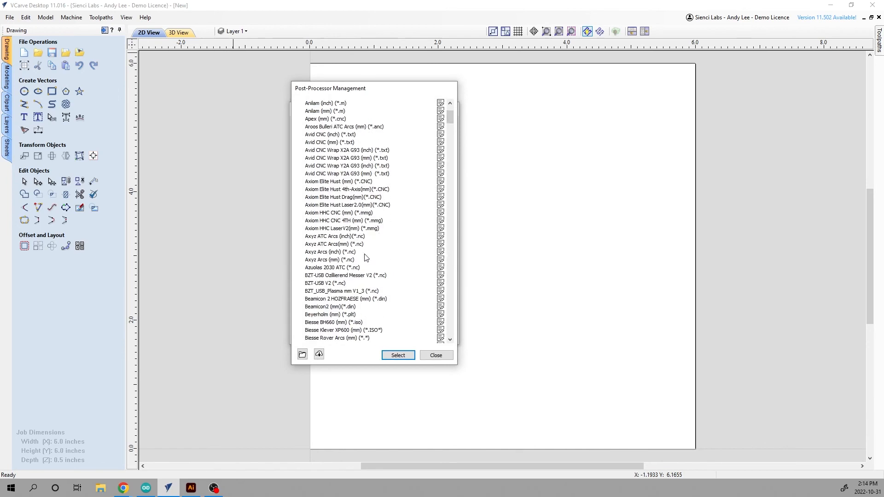
scroll(364, 257, "down", 20)
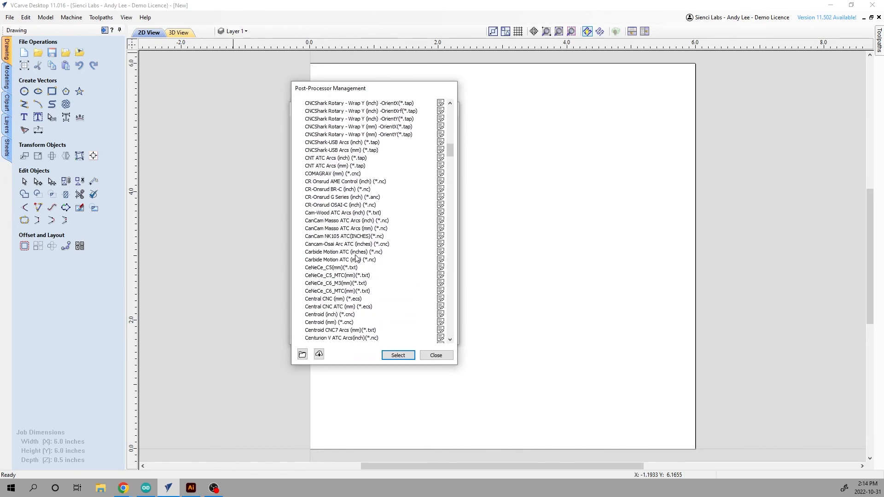
scroll(356, 258, "down", 18)
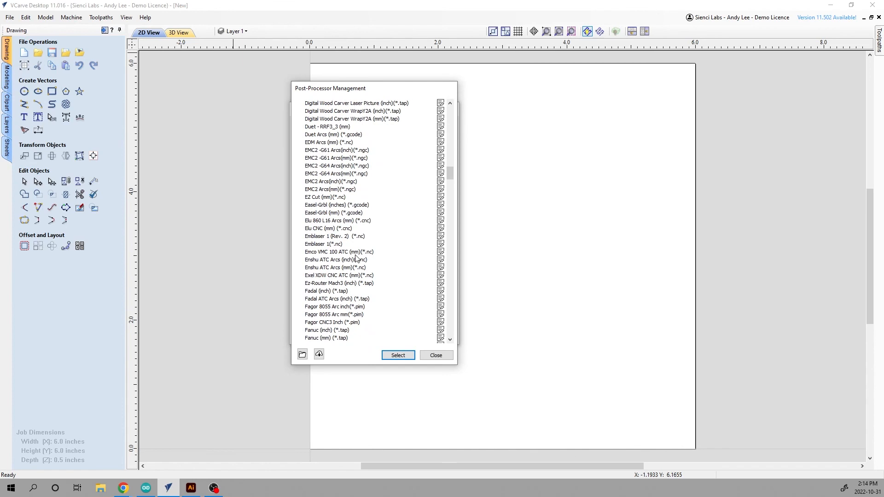
scroll(356, 258, "down", 7)
scroll(356, 258, "down", 8)
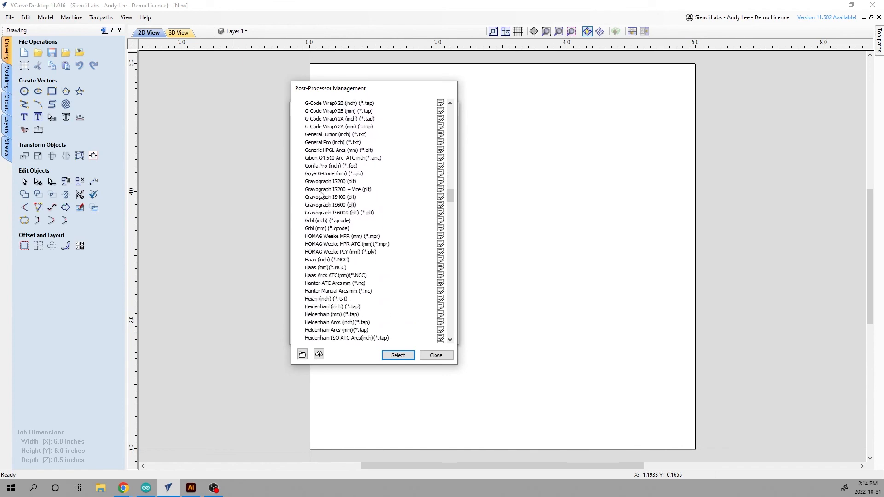
left_click(315, 223)
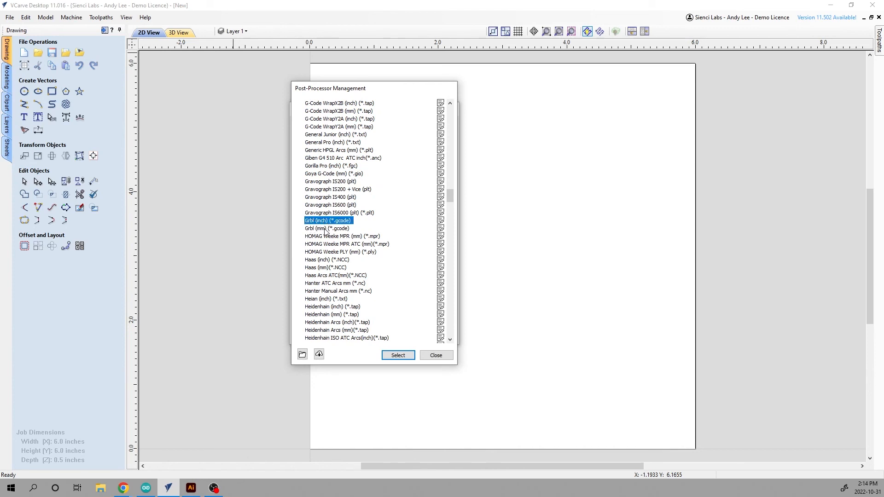
left_click(325, 230, "shift")
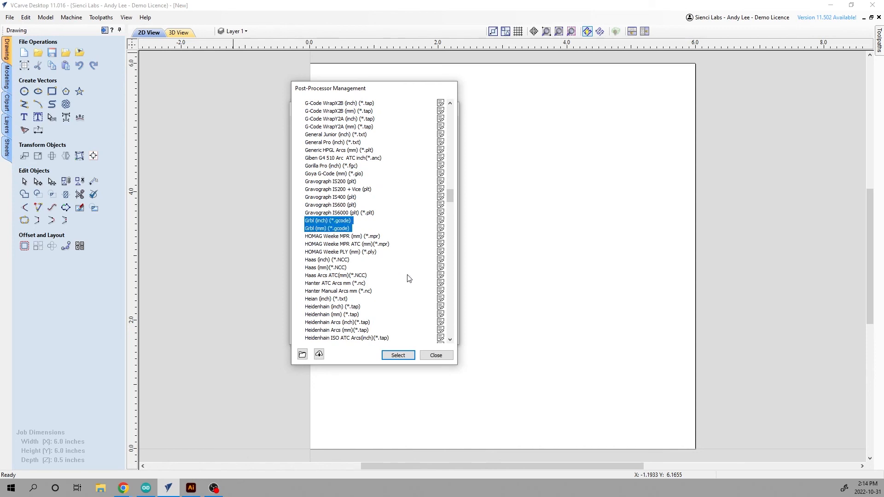
left_click(398, 356)
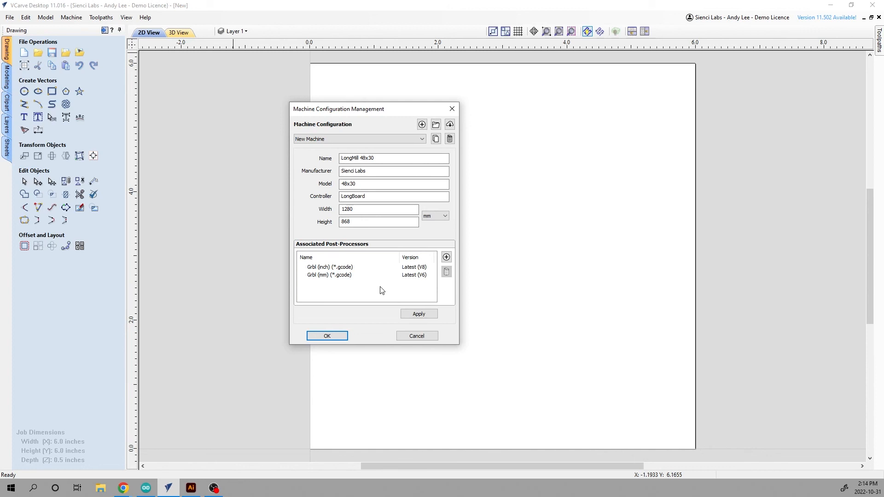
left_click(424, 315)
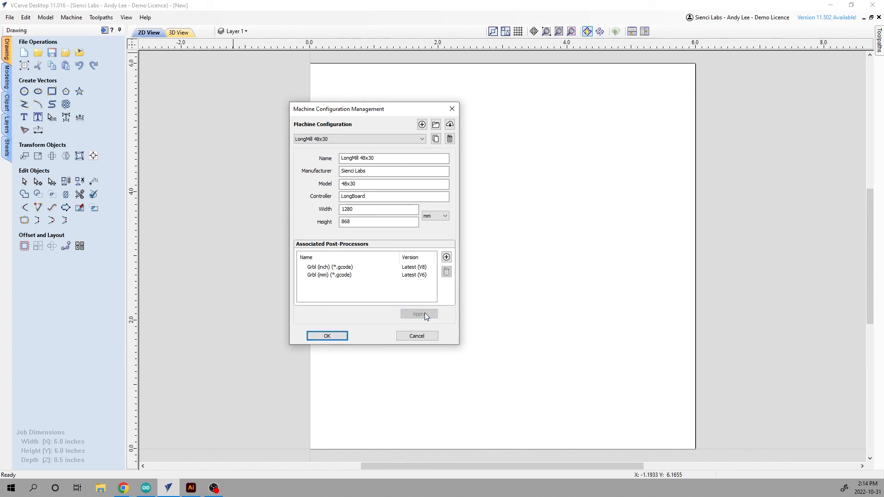
left_click(327, 336)
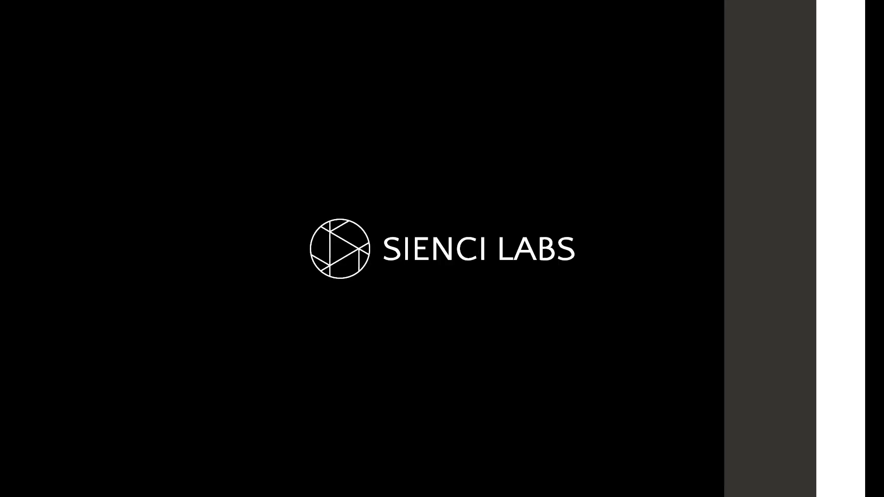